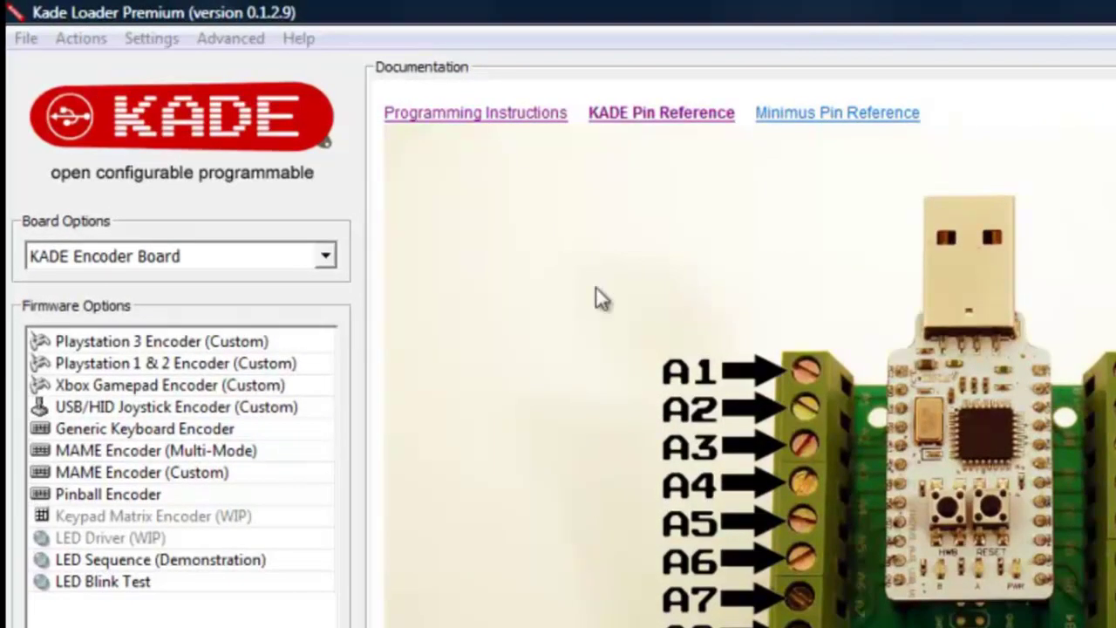
Review the pin charts of the Playstation, Xbox Gamepad, USB/HID Joystick, Generic Keyboard and custom MAME encoder firmwares.
{"action": "left_click", "coordinate": [170, 344]}
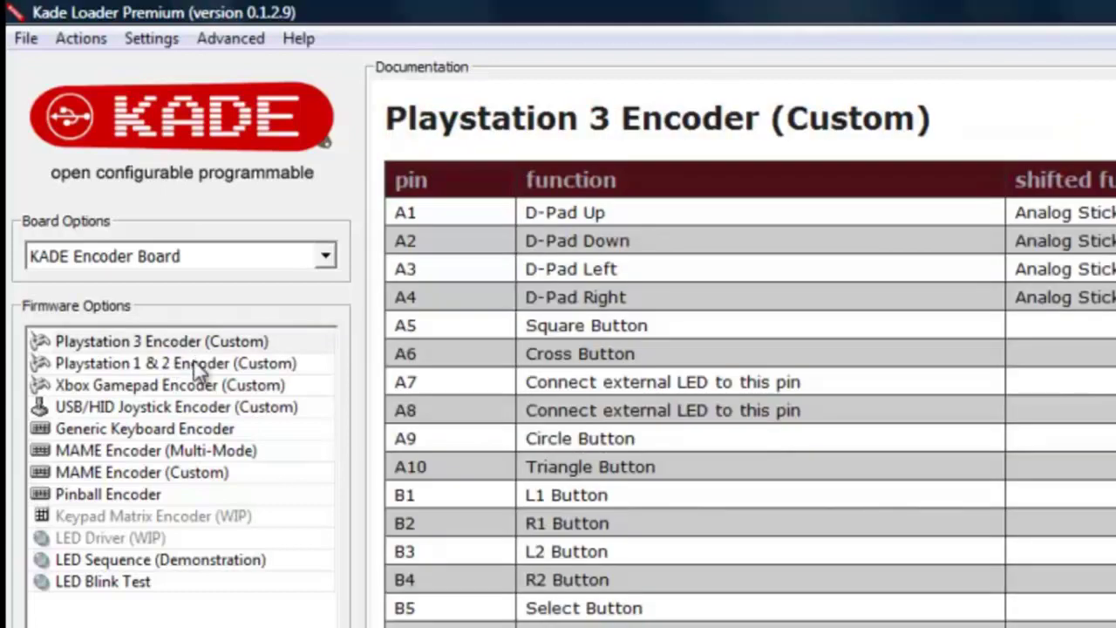
{"action": "left_click", "coordinate": [195, 364]}
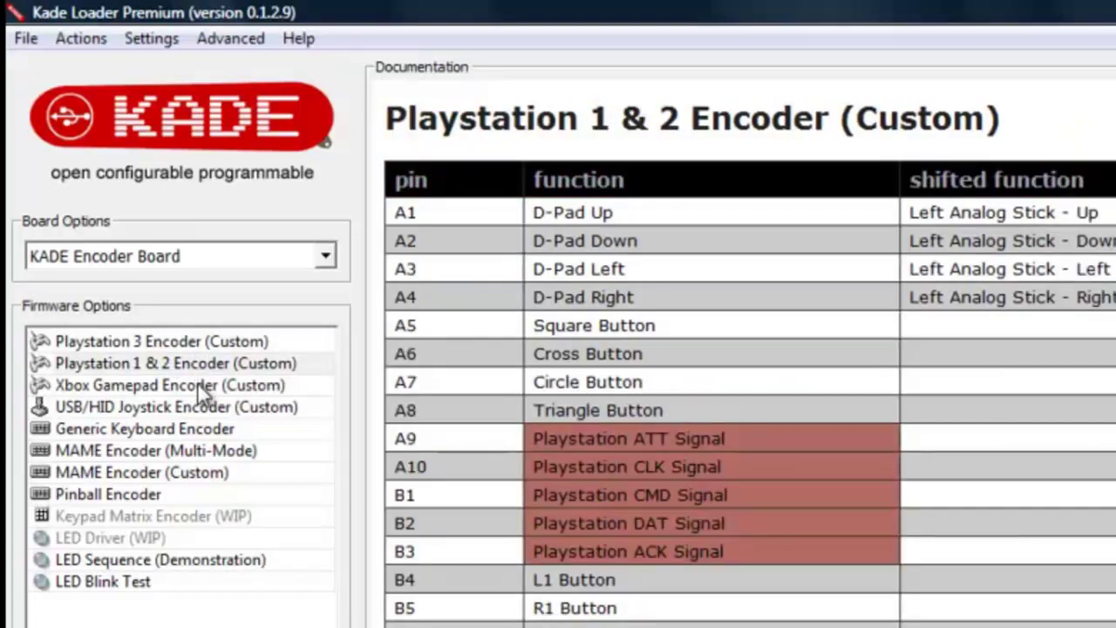
{"action": "left_click", "coordinate": [198, 385]}
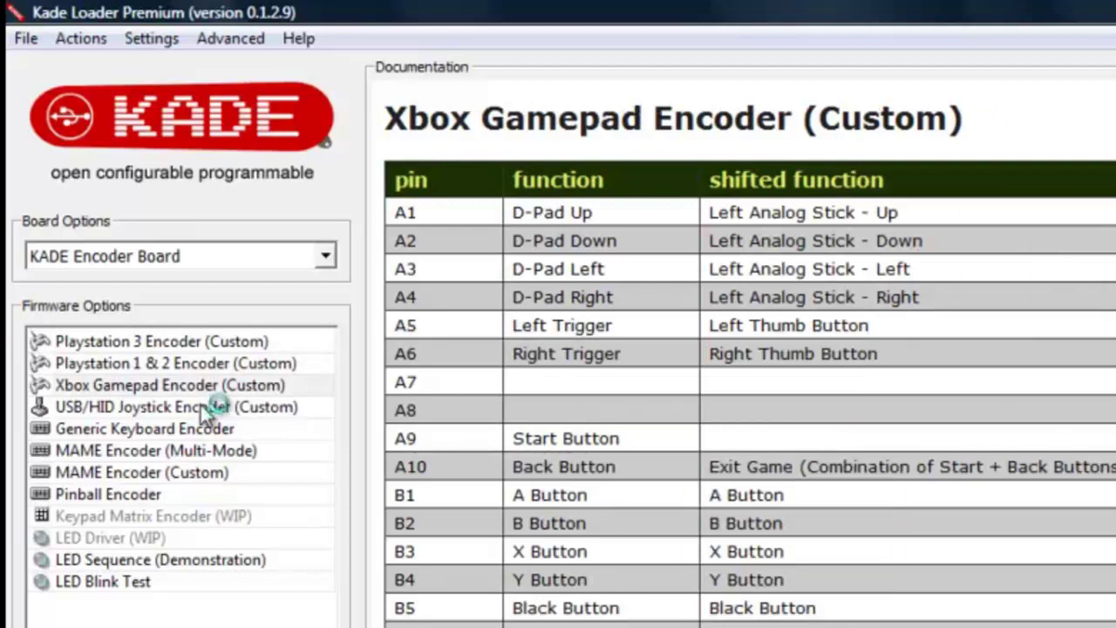
{"action": "left_click", "coordinate": [200, 406]}
{"action": "left_click", "coordinate": [201, 429]}
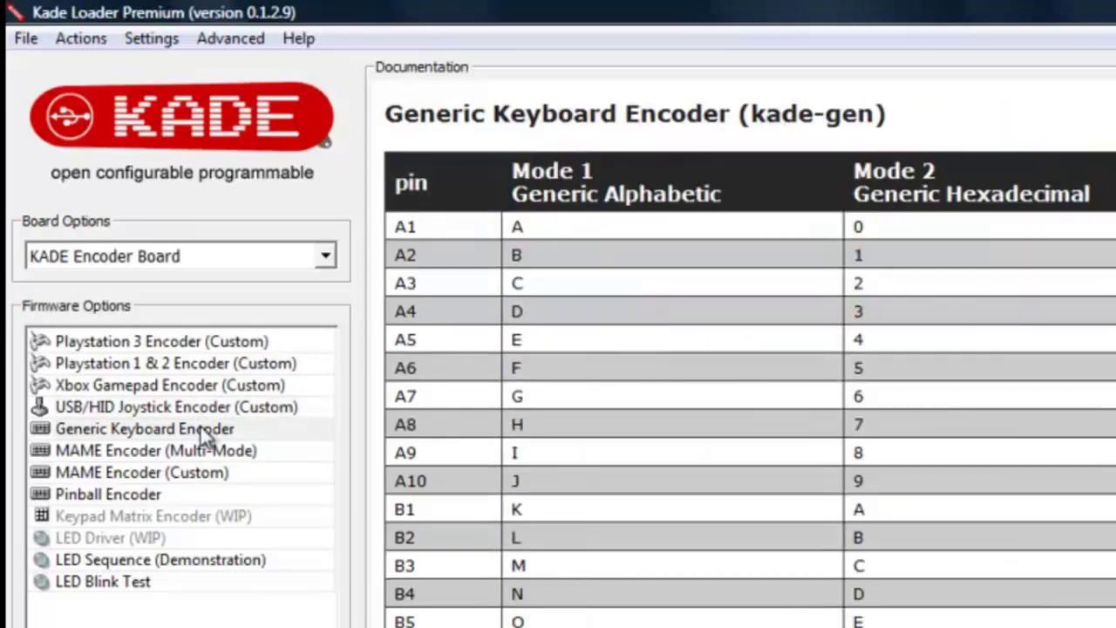
{"action": "left_click", "coordinate": [214, 480]}
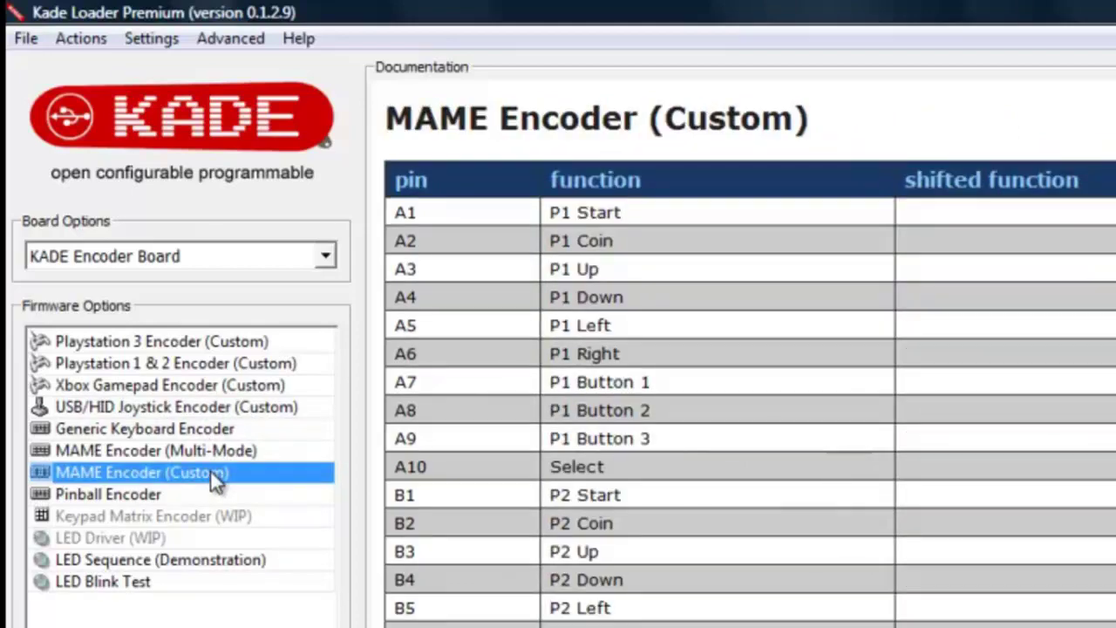
Program the KADE board with the Pinball Encoder firmware and check the print preview of its pin chart.
{"action": "left_click", "coordinate": [207, 493]}
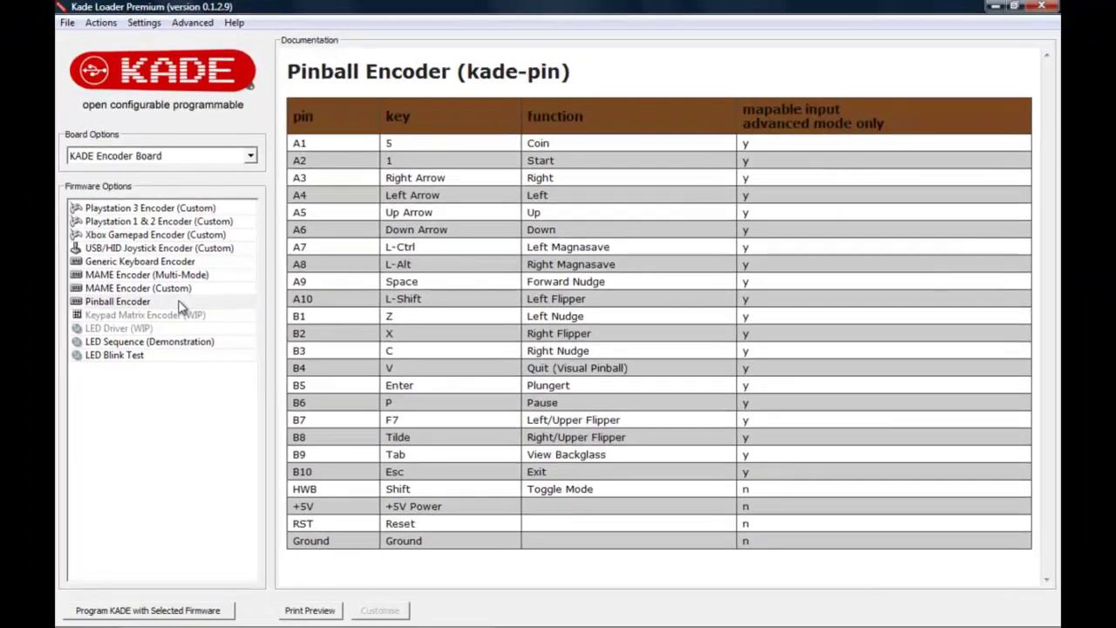
{"action": "left_click", "coordinate": [156, 612]}
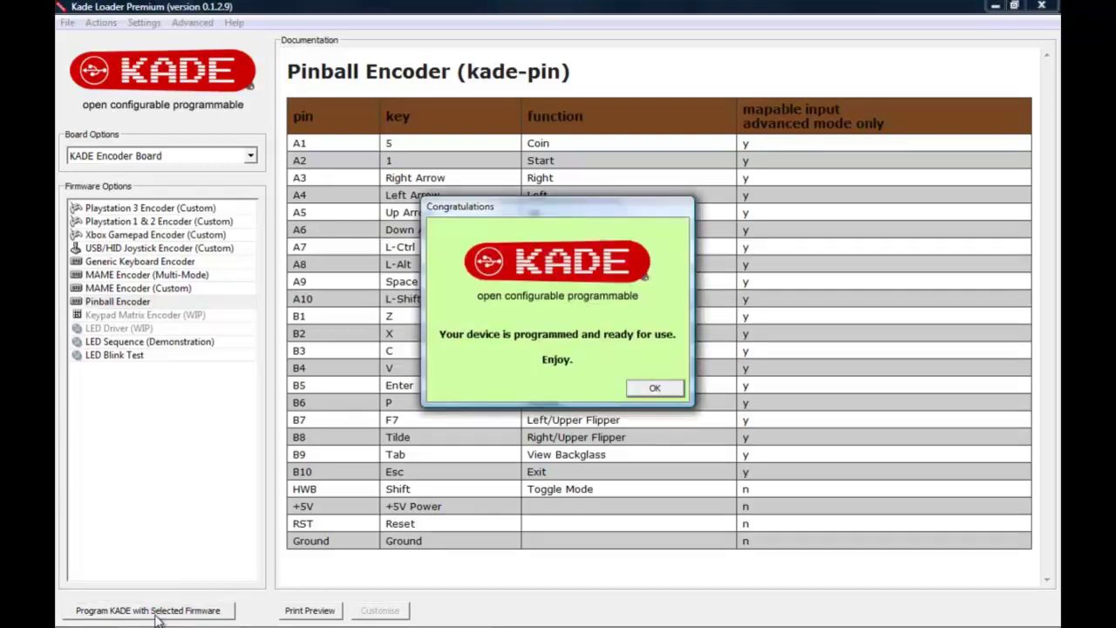
{"action": "left_click", "coordinate": [654, 389]}
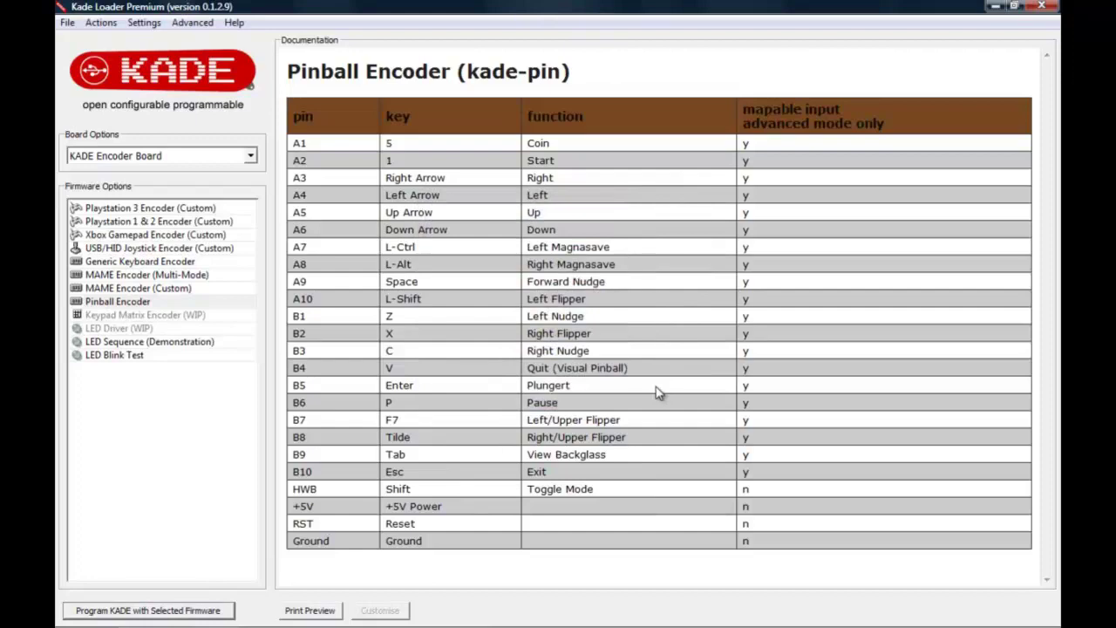
{"action": "left_click", "coordinate": [310, 611]}
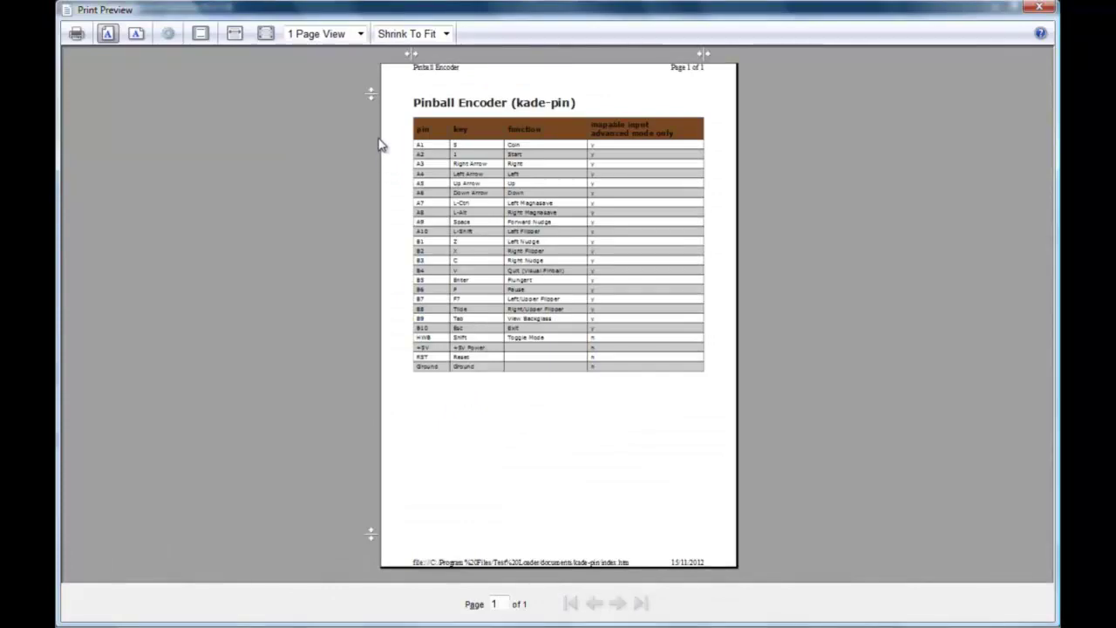
{"action": "left_click", "coordinate": [1039, 9]}
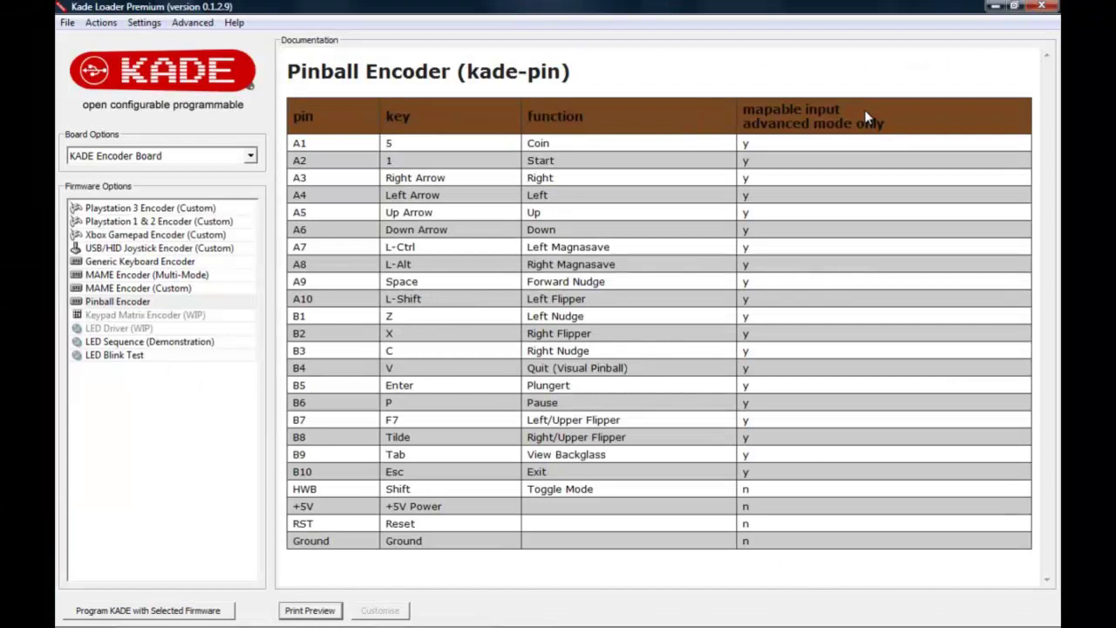
Customise the Xbox Gamepad Encoder (Custom) firmware by assigning Auto Fire - A Button as the function of pin A7.
{"action": "left_click", "coordinate": [146, 236]}
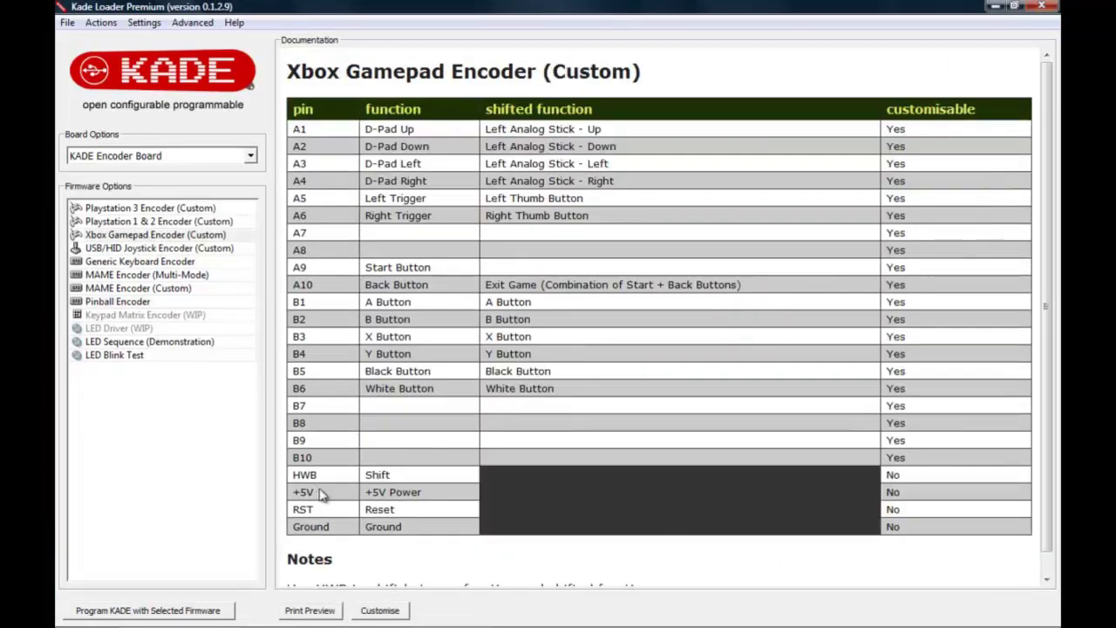
{"action": "left_click", "coordinate": [380, 610]}
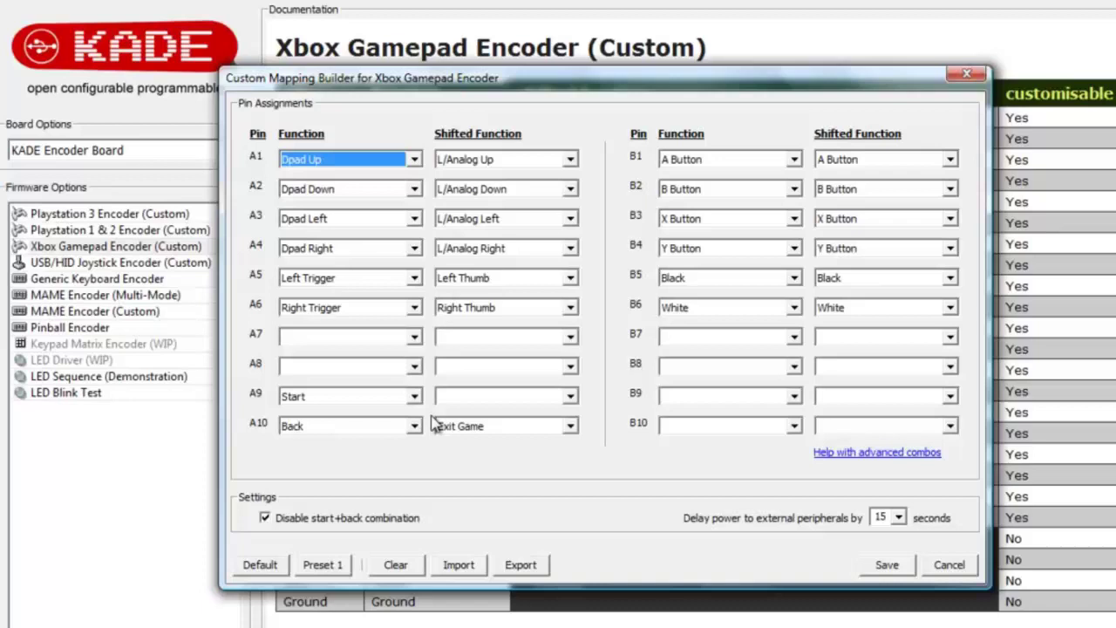
{"action": "left_click", "coordinate": [415, 337]}
{"action": "left_click_drag", "start_coordinate": [416, 378], "coordinate": [416, 467]}
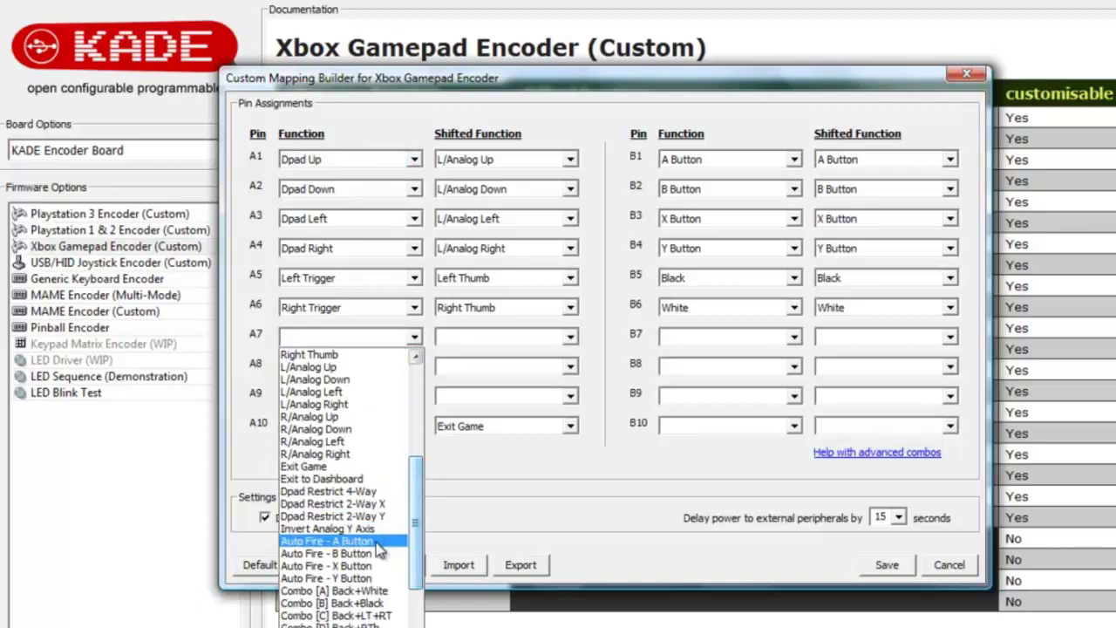
{"action": "left_click", "coordinate": [328, 541]}
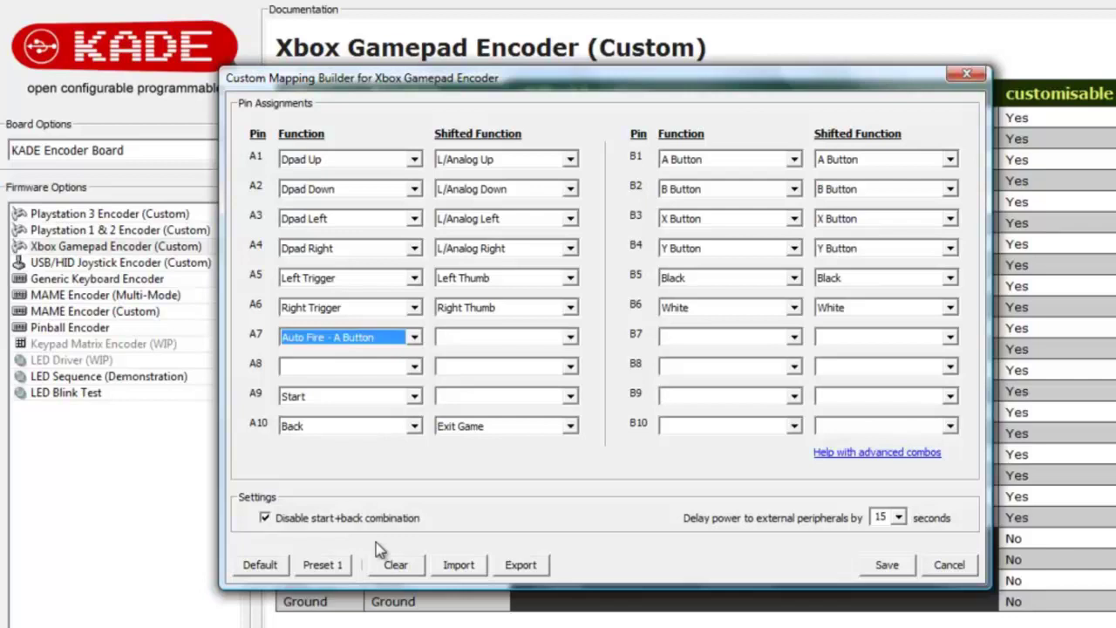
Assign R/Analog Up, R/Analog Down, R/Analog Left and R/Analog Right as the functions of pins B7, B8, B9 and B10.
{"action": "left_click", "coordinate": [792, 346]}
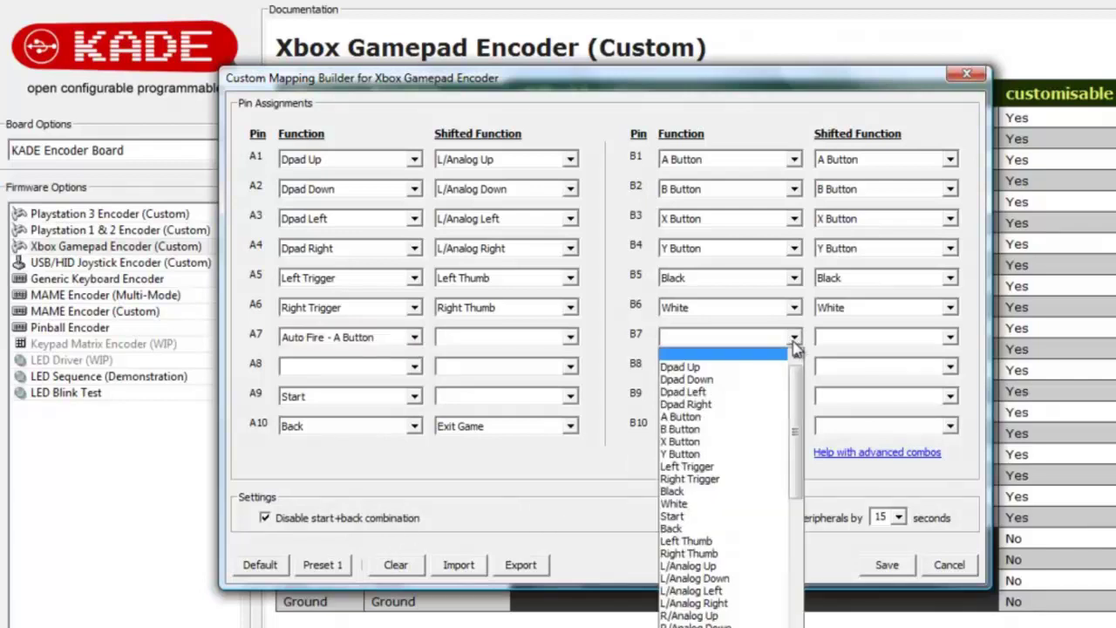
{"action": "left_click", "coordinate": [728, 618]}
{"action": "left_click", "coordinate": [796, 368]}
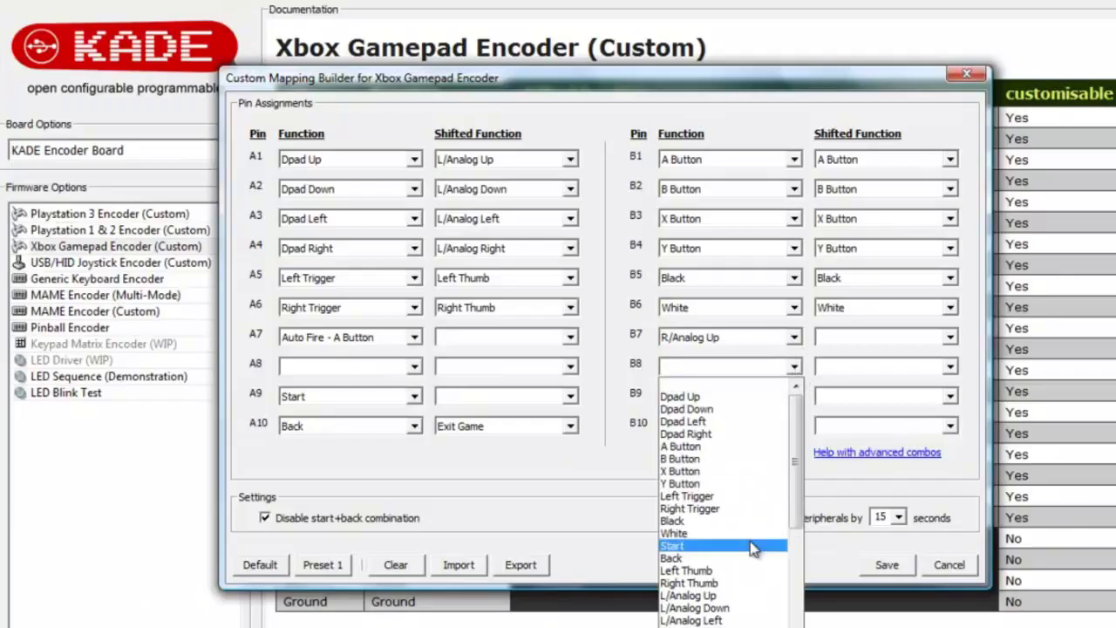
{"action": "left_click", "coordinate": [698, 624]}
{"action": "left_click", "coordinate": [793, 396]}
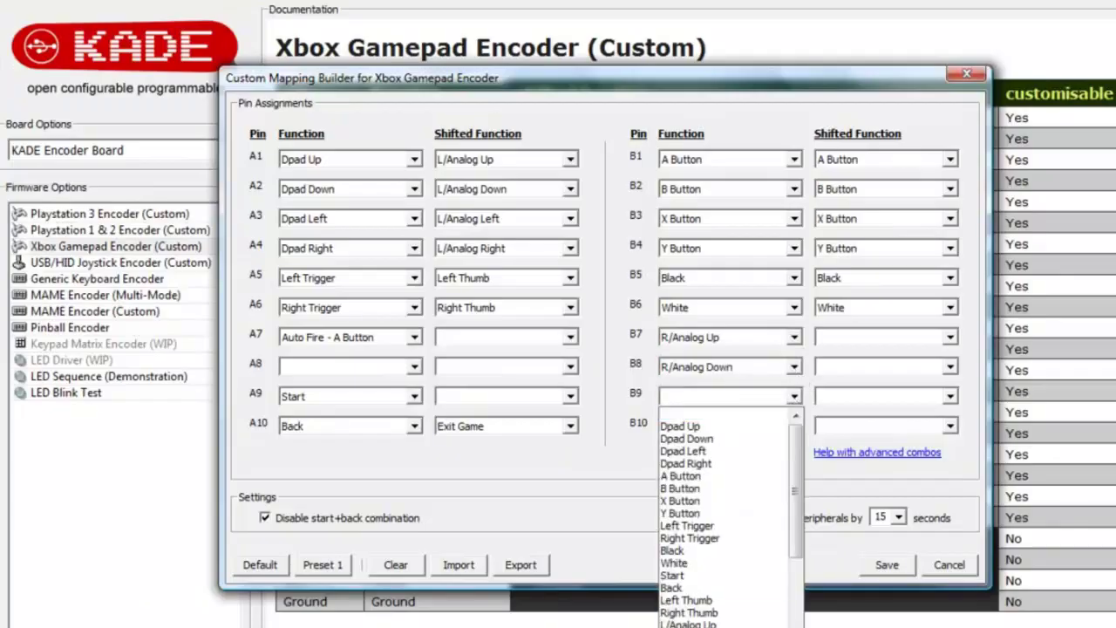
{"action": "left_click", "coordinate": [698, 625]}
{"action": "left_click", "coordinate": [793, 425]}
{"action": "left_click_drag", "start_coordinate": [801, 261], "coordinate": [797, 357]}
{"action": "left_click", "coordinate": [733, 200]}
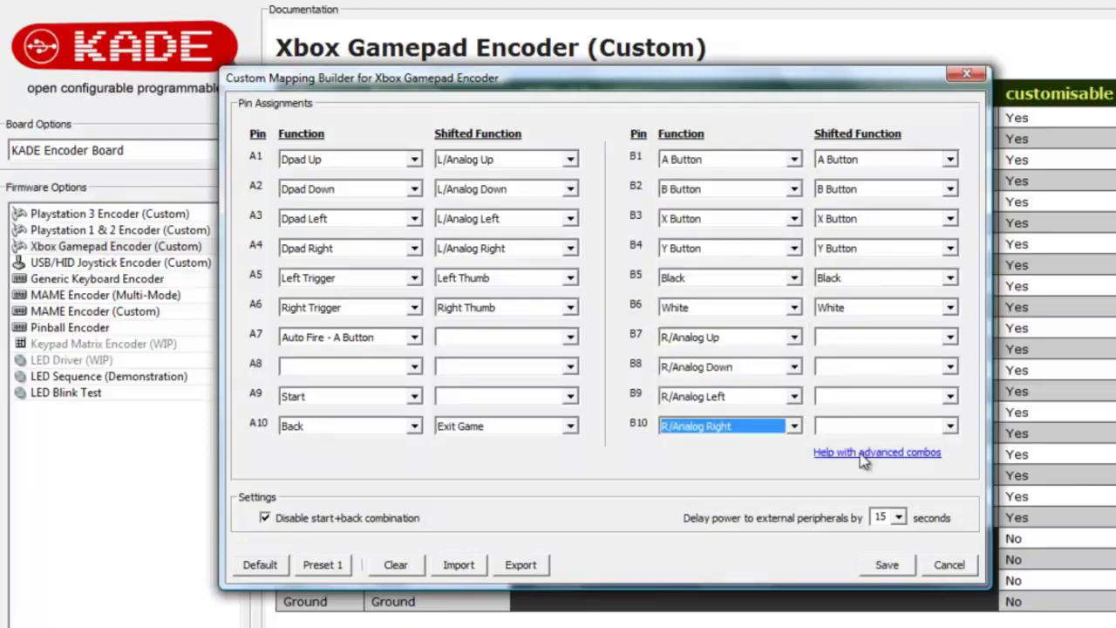
Save the custom Xbox gamepad mapping and program the KADE board with it.
{"action": "left_click", "coordinate": [886, 564]}
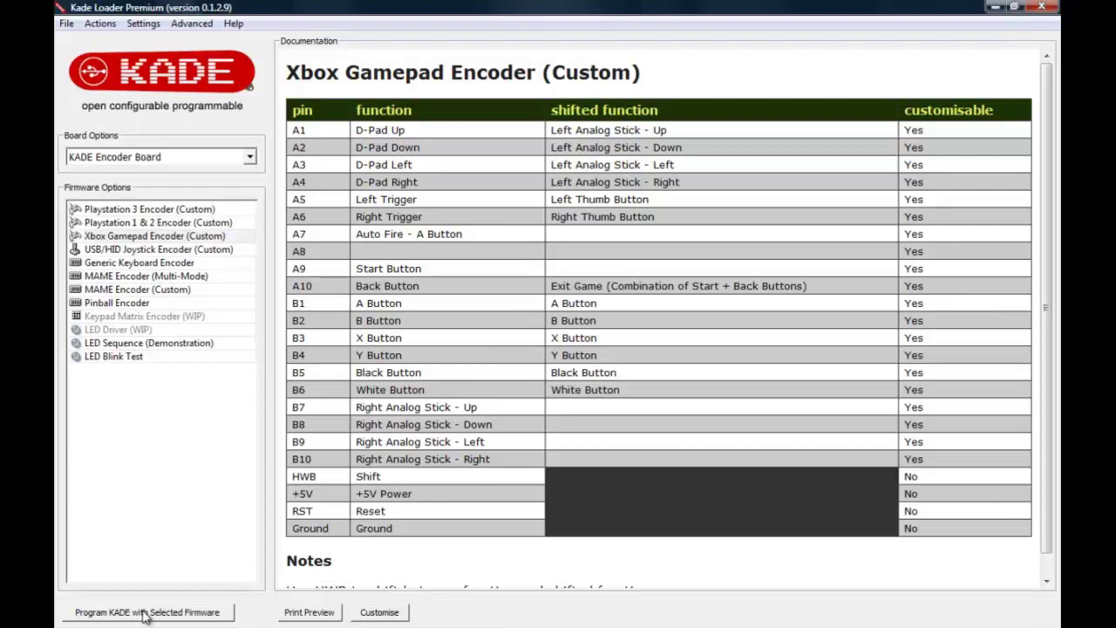
{"action": "left_click", "coordinate": [144, 613]}
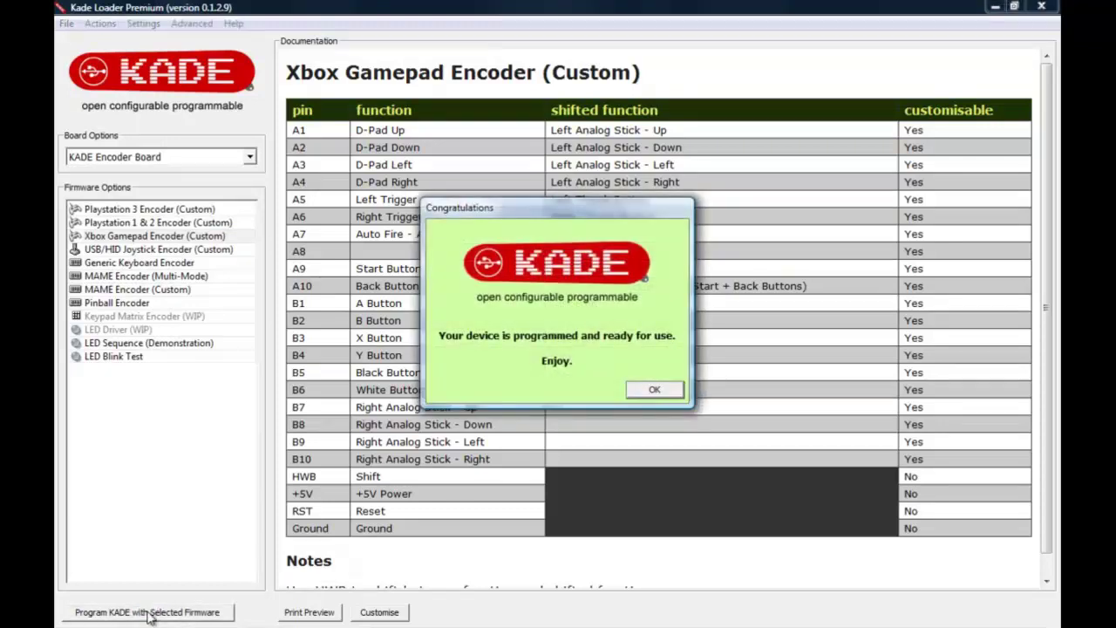
{"action": "left_click", "coordinate": [653, 390]}
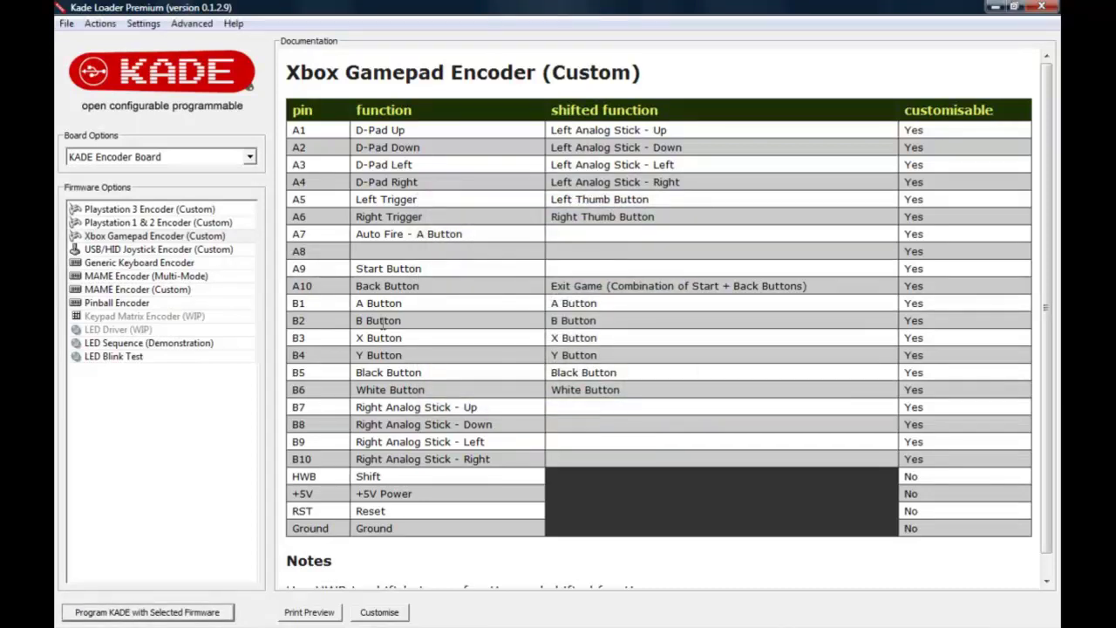
Open the custom mapping for MAME Encoder (Custom) and apply the MAME Players 1 & 2 Combined preset.
{"action": "left_click", "coordinate": [225, 299]}
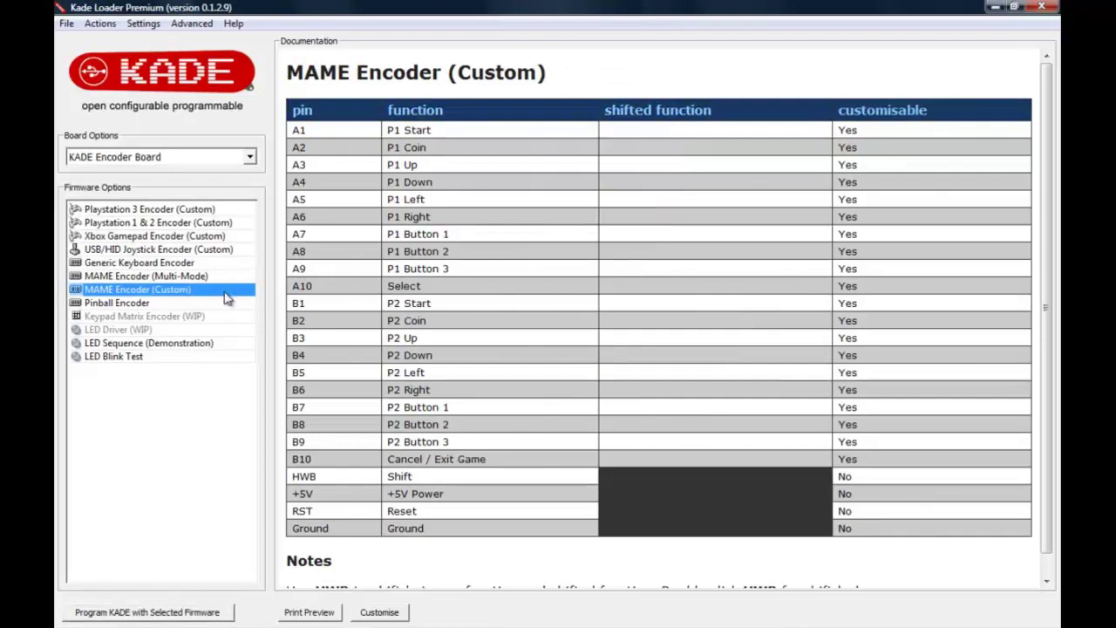
{"action": "left_click", "coordinate": [379, 612]}
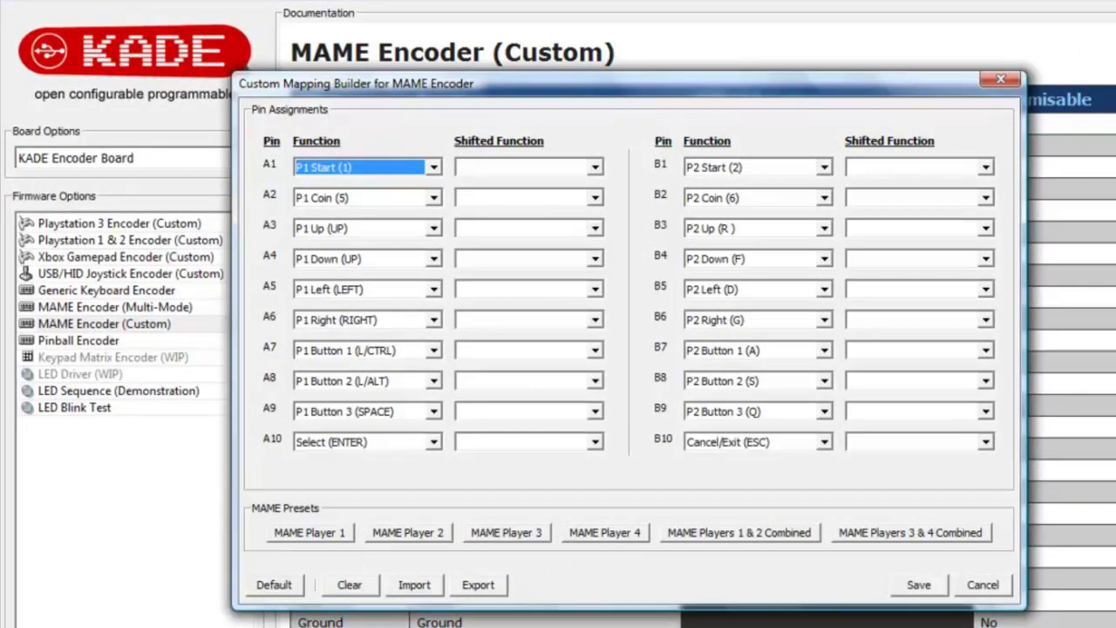
{"action": "left_click", "coordinate": [745, 542]}
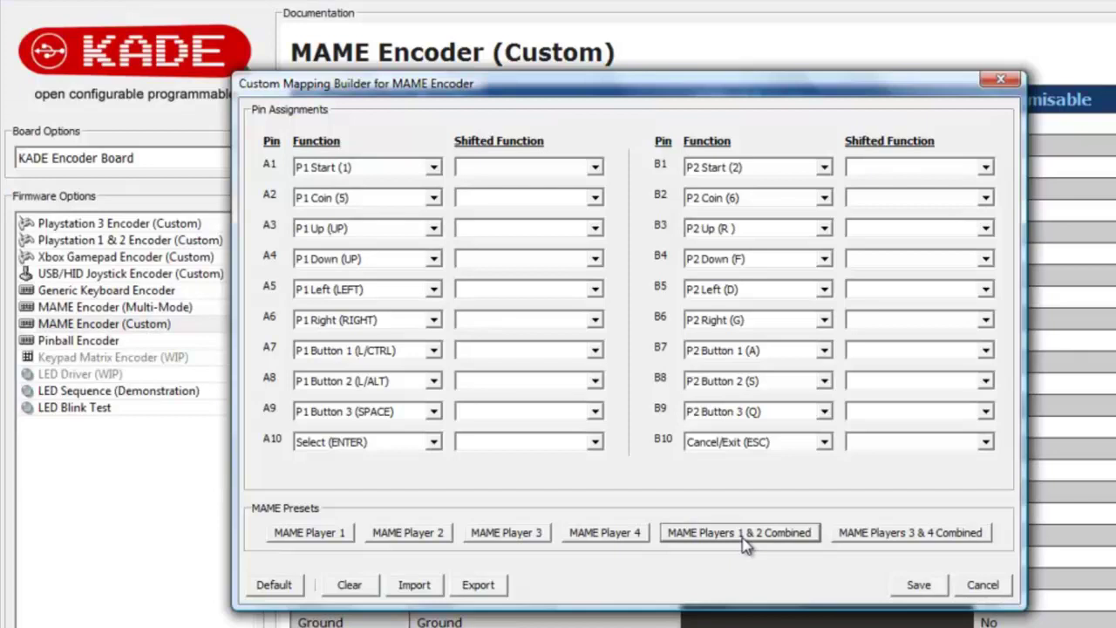
Browse the functions available for pin B10 in the MAME mapping.
{"action": "left_click", "coordinate": [824, 443]}
{"action": "mouse_move", "coordinate": [828, 412]}
{"action": "left_mouse_down"}
{"action": "mouse_move", "coordinate": [851, 200]}
{"action": "mouse_move", "coordinate": [830, 411]}
{"action": "left_mouse_up"}
{"action": "left_click", "coordinate": [827, 460]}
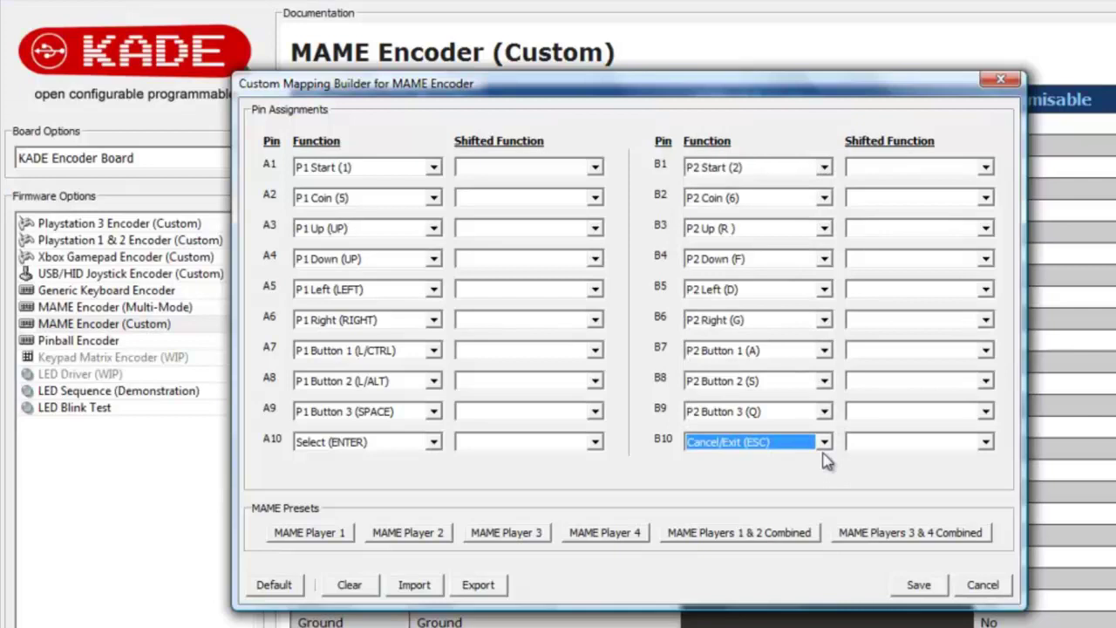
Export the MAME mapping to kade-mame-custom-user.xml, replacing the existing file, and save the custom mapping.
{"action": "left_click", "coordinate": [470, 585]}
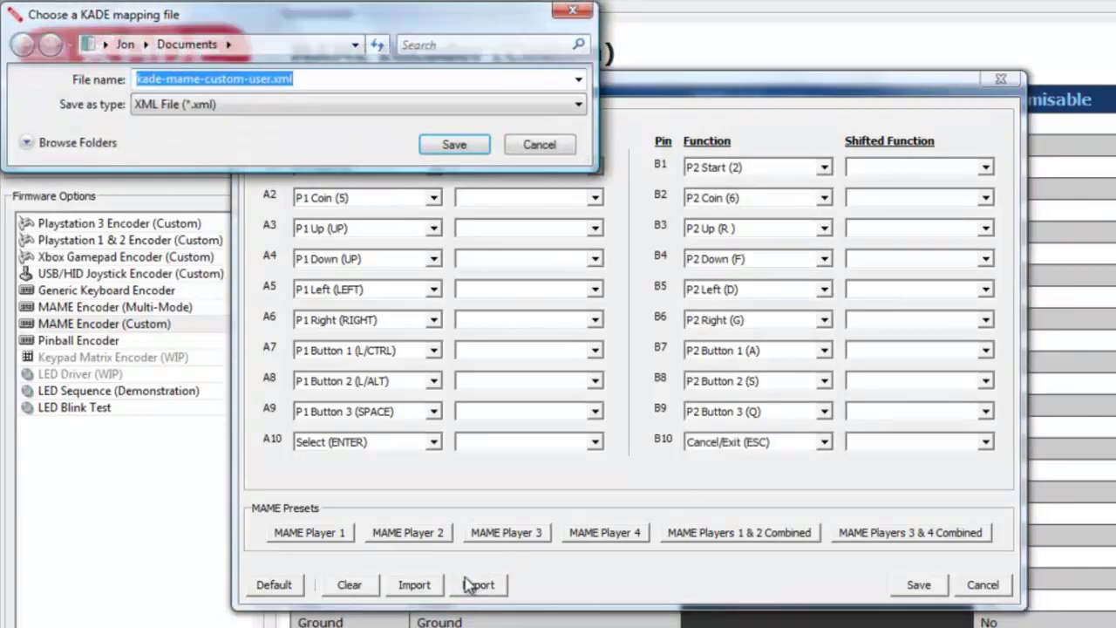
{"action": "left_click_drag", "start_coordinate": [410, 26], "coordinate": [469, 102]}
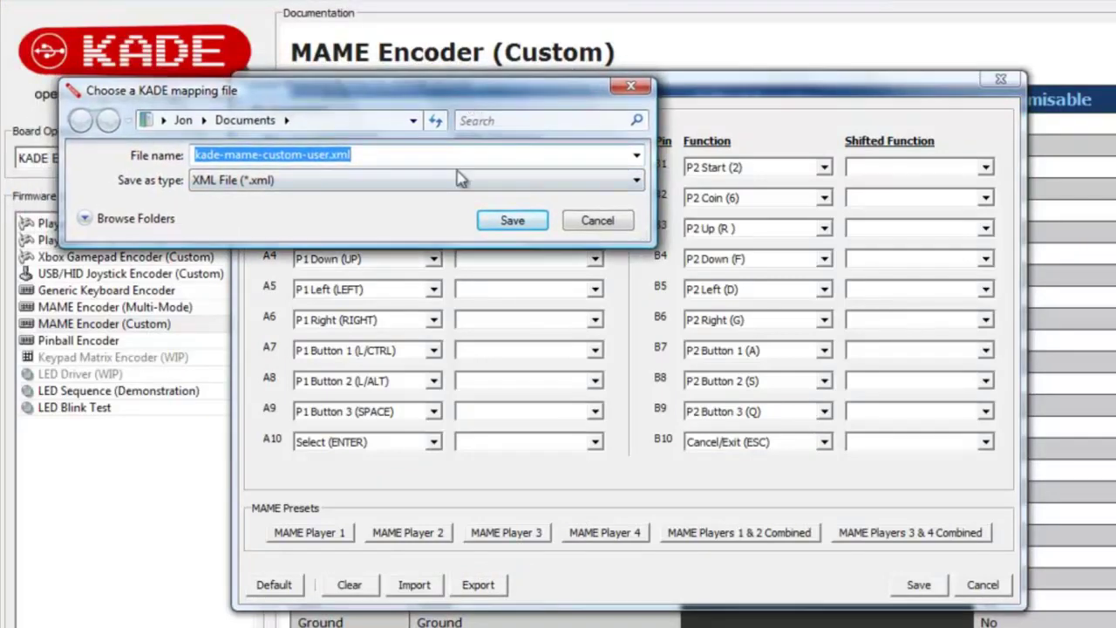
{"action": "left_click", "coordinate": [501, 223]}
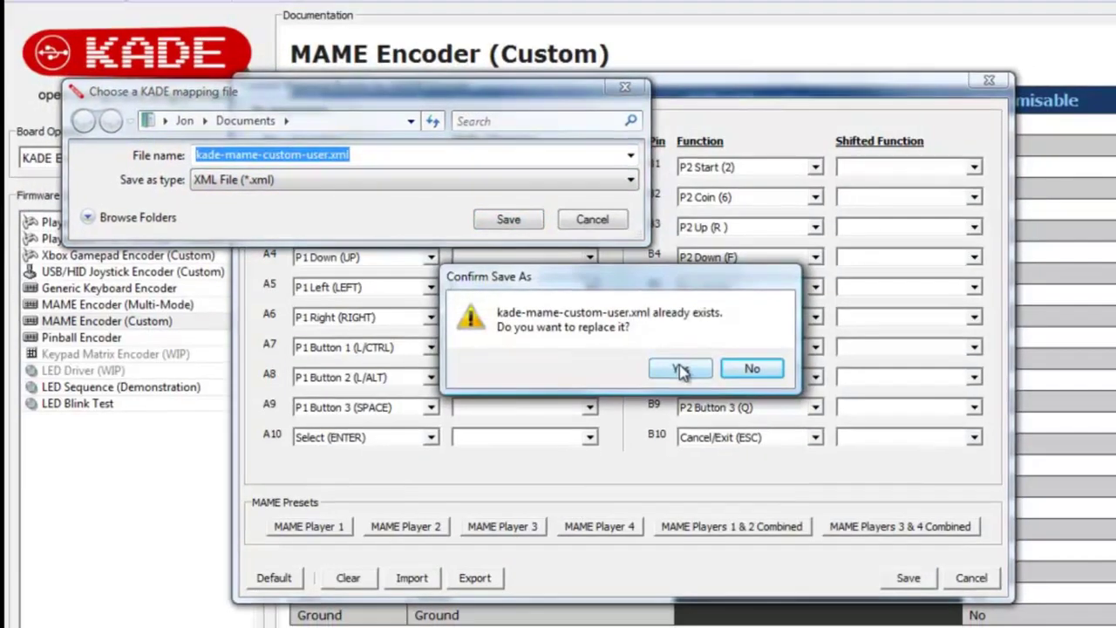
{"action": "left_click", "coordinate": [685, 370]}
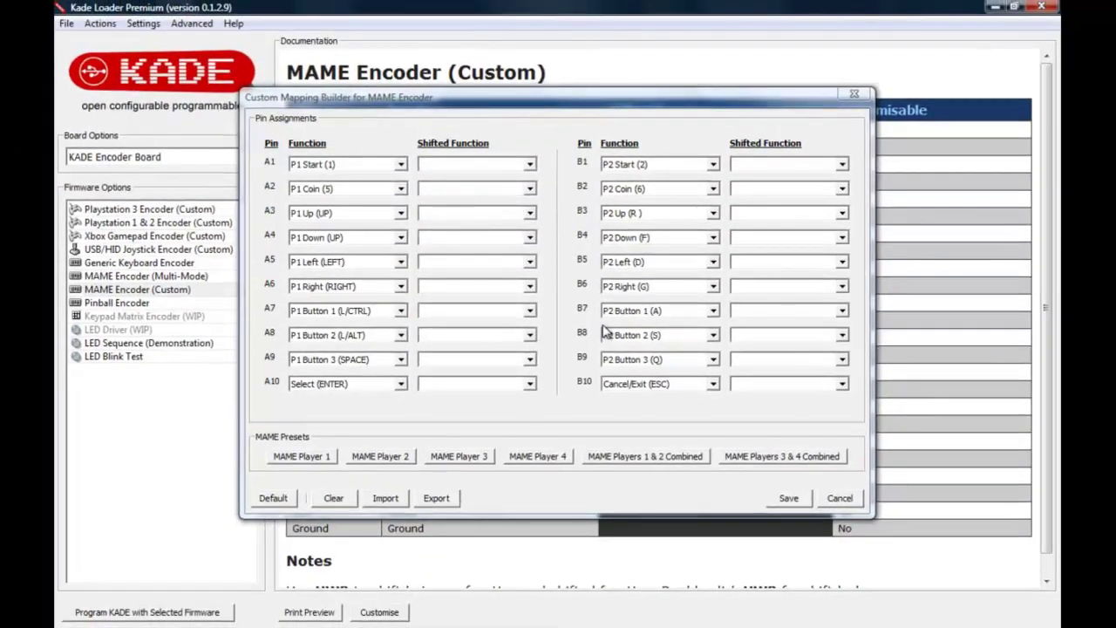
{"action": "left_click", "coordinate": [787, 498]}
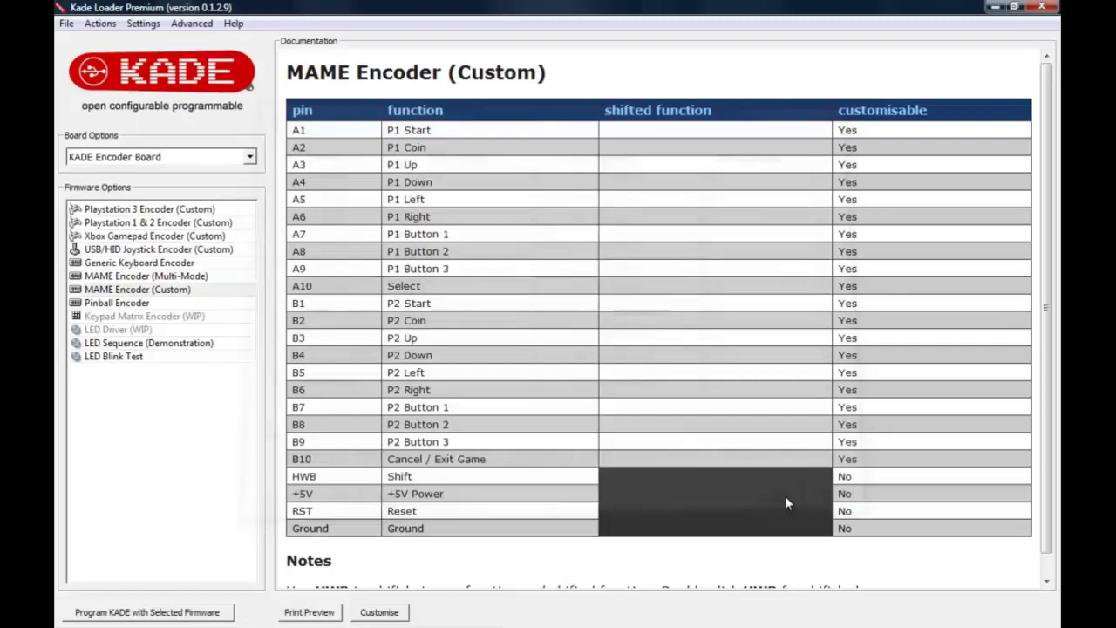